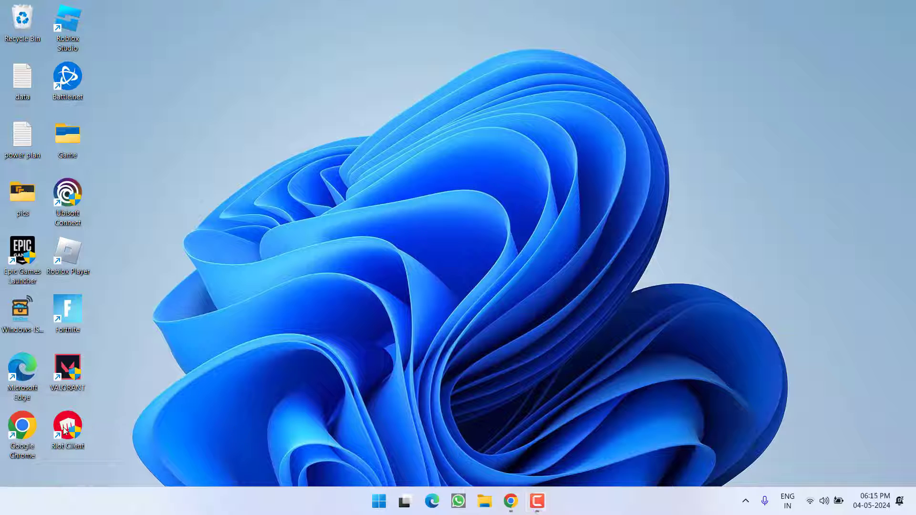
Step: End the Riot Client (32 bit) process in Task Manager
right_click(636, 503)
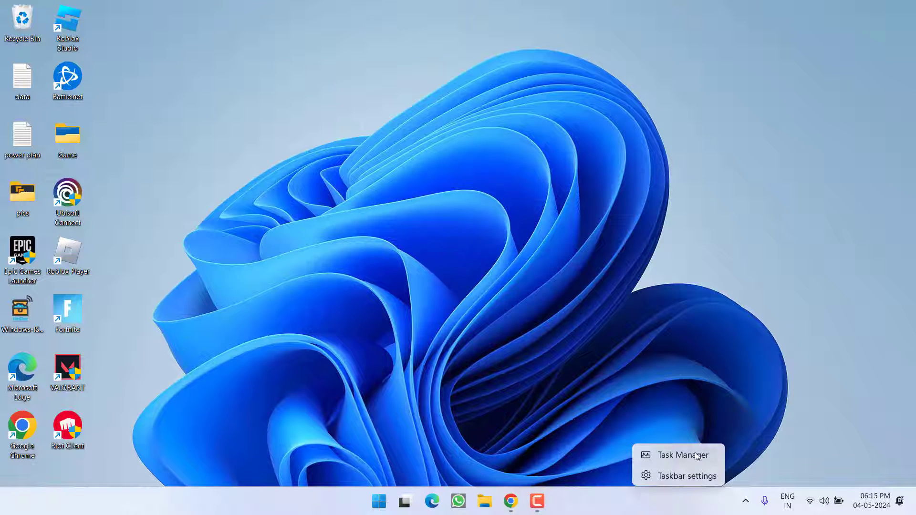
left_click(680, 456)
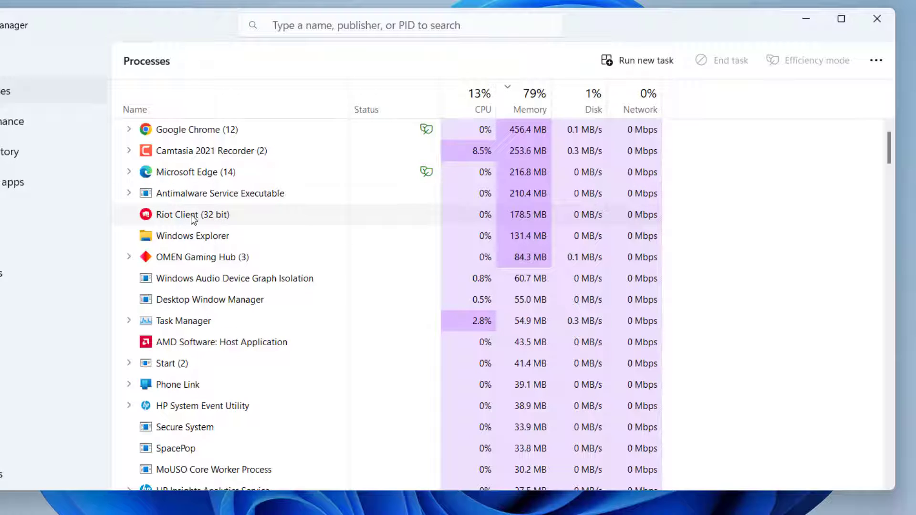
right_click(179, 216)
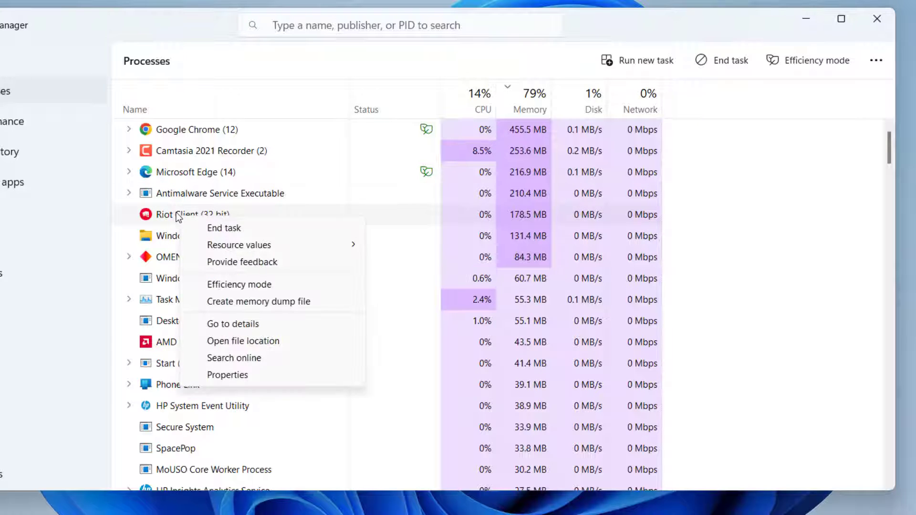
left_click(240, 230)
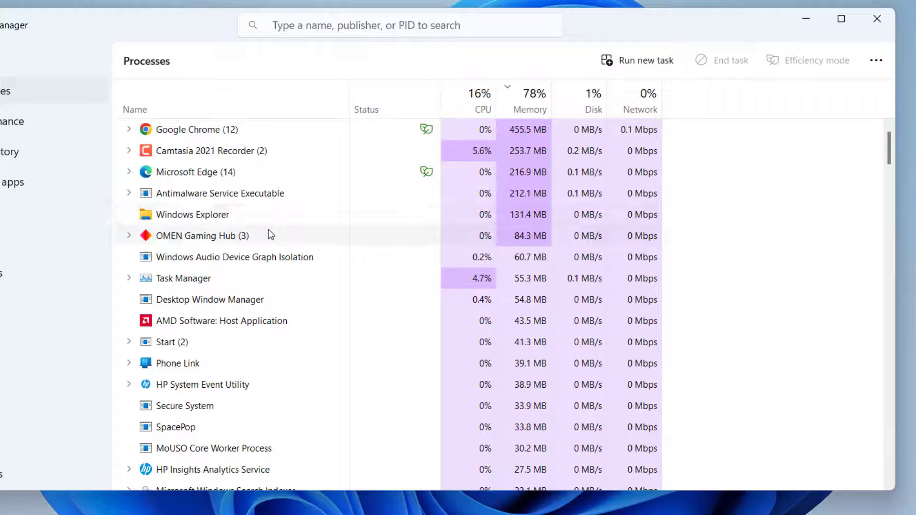
Step: Check the process list for remaining R processes, close Task Manager, and inspect hidden tray icons
left_click(204, 216)
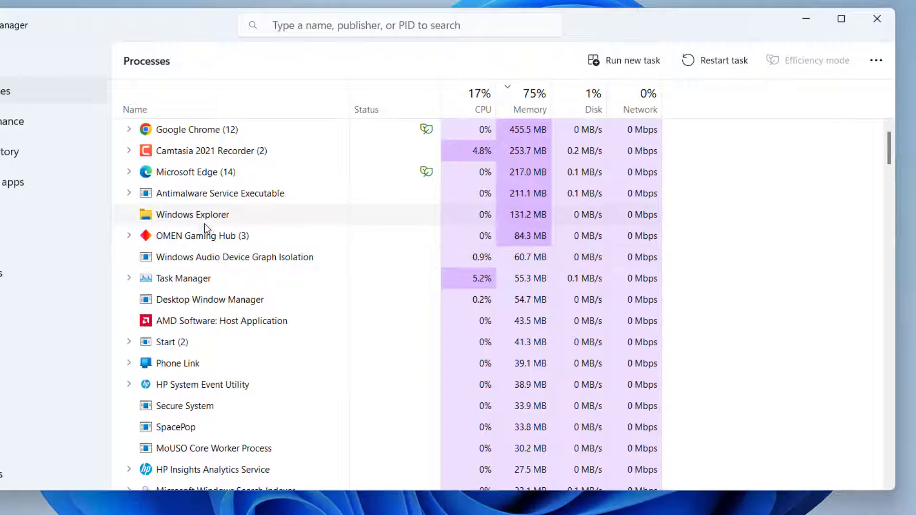
key("r")
key("r")
key("r")
key("r")
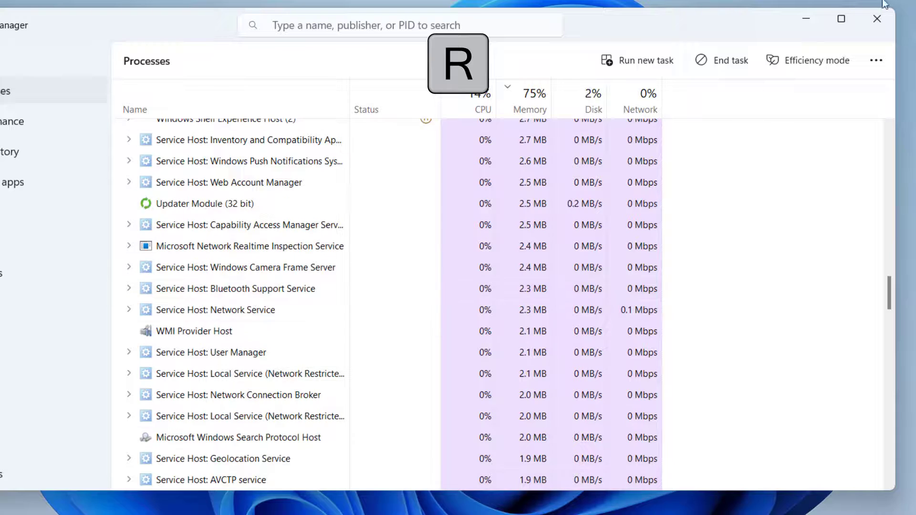
left_click(877, 18)
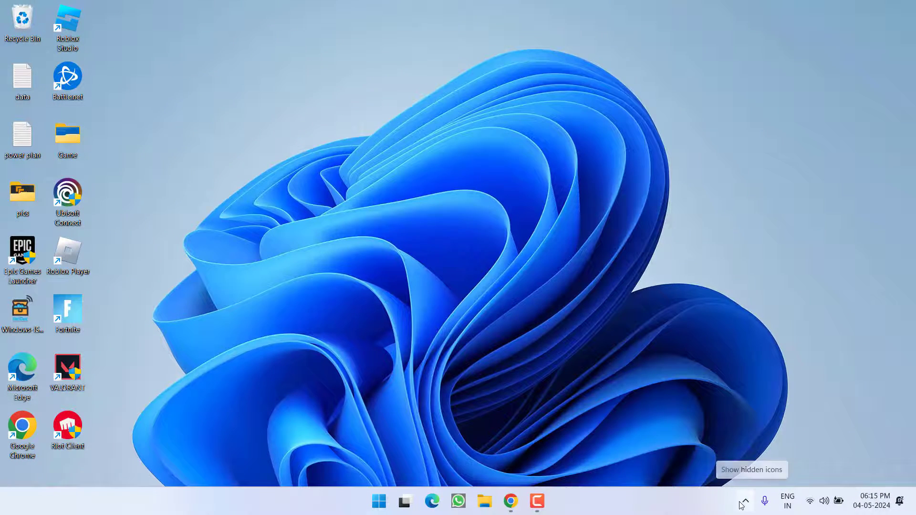
left_click(746, 502)
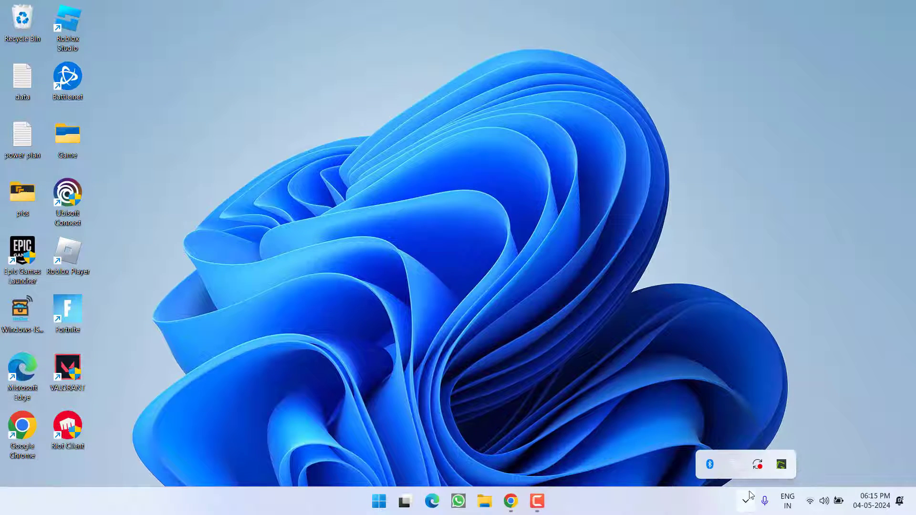
left_click(665, 452)
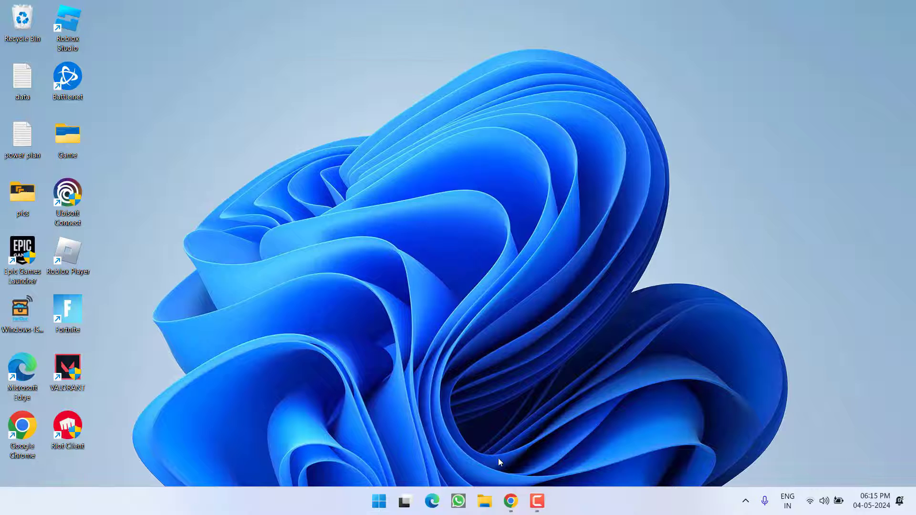
Step: Find the VALORANT shortcut's location and follow the Riot Client shortcut to its install folder
key("super")
type("valorant")
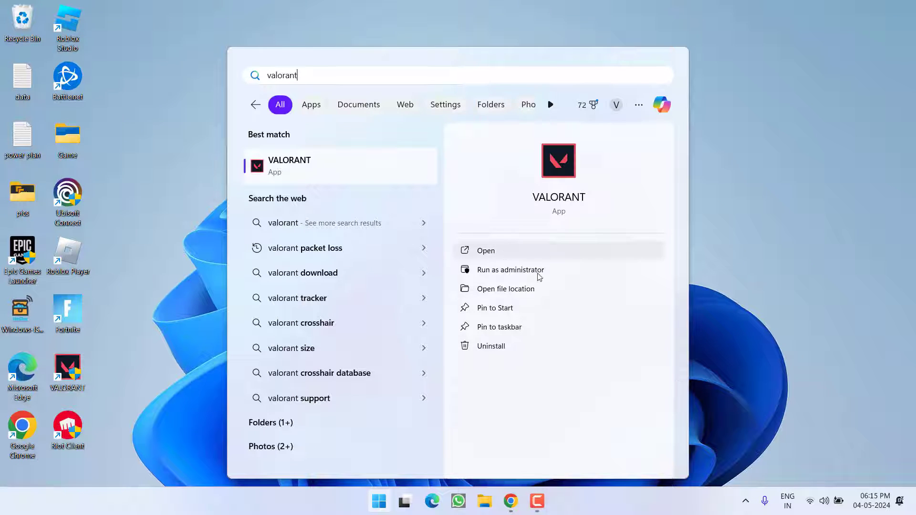
left_click(521, 289)
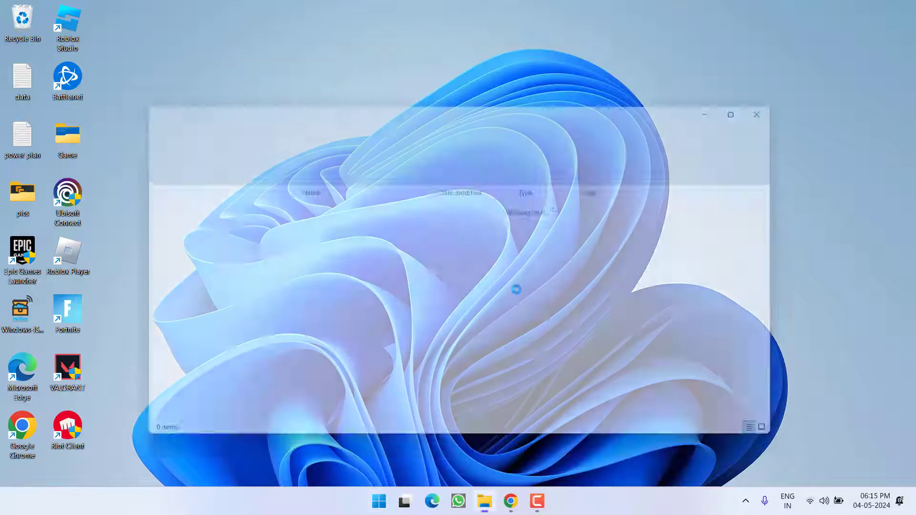
left_click(223, 117)
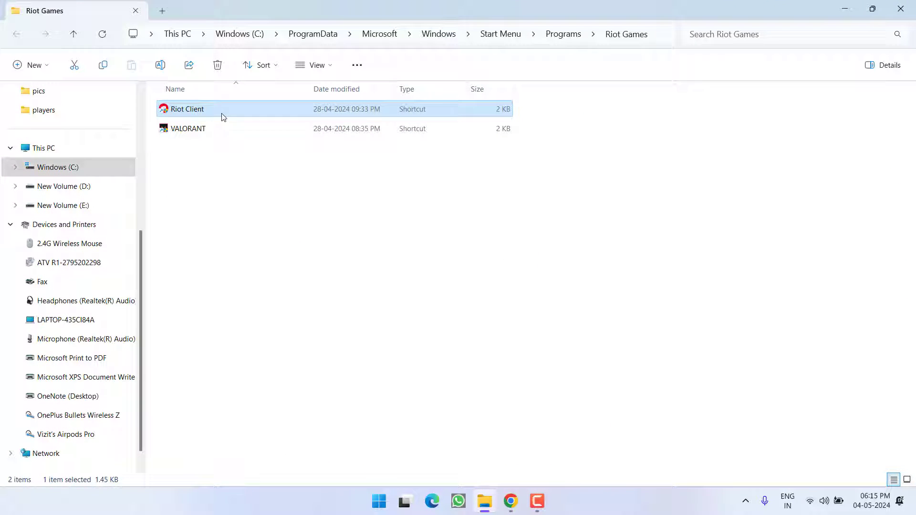
right_click(194, 113)
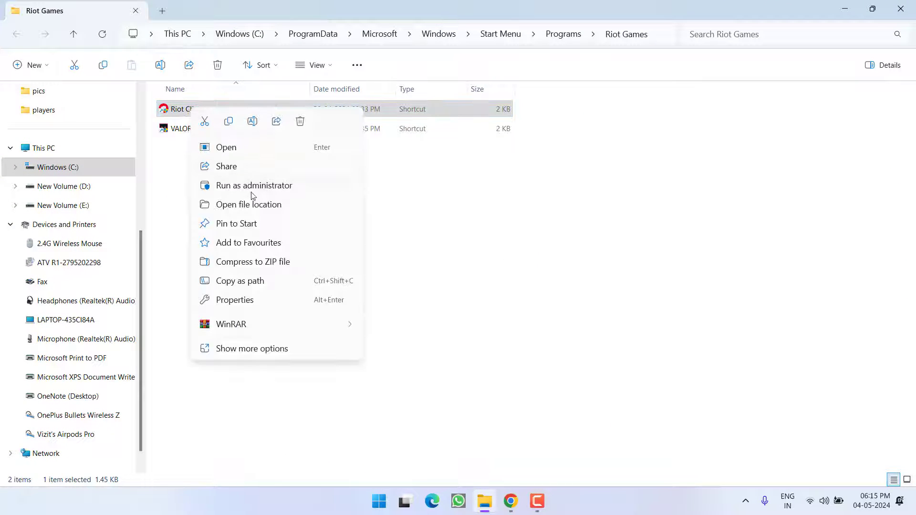
left_click(260, 204)
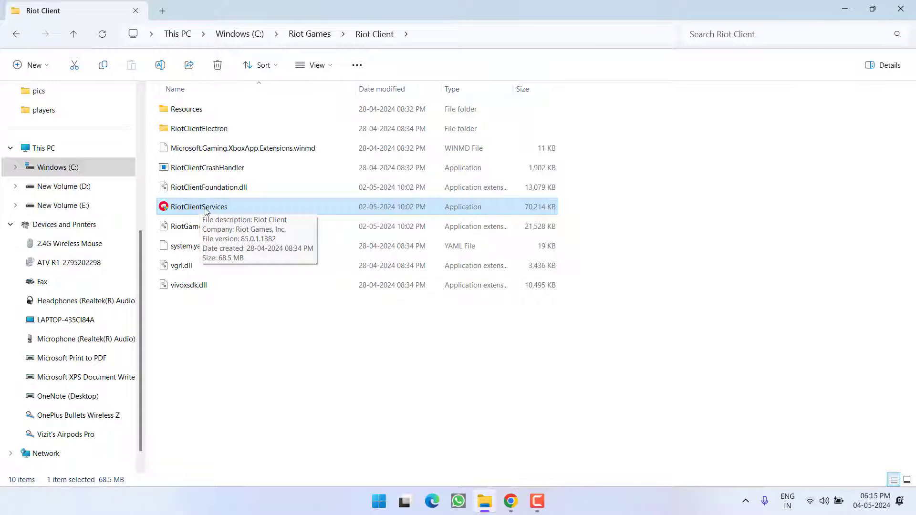
Step: Run RiotClientServices as administrator, approve the permission prompt, and close File Explorer
right_click(215, 211)
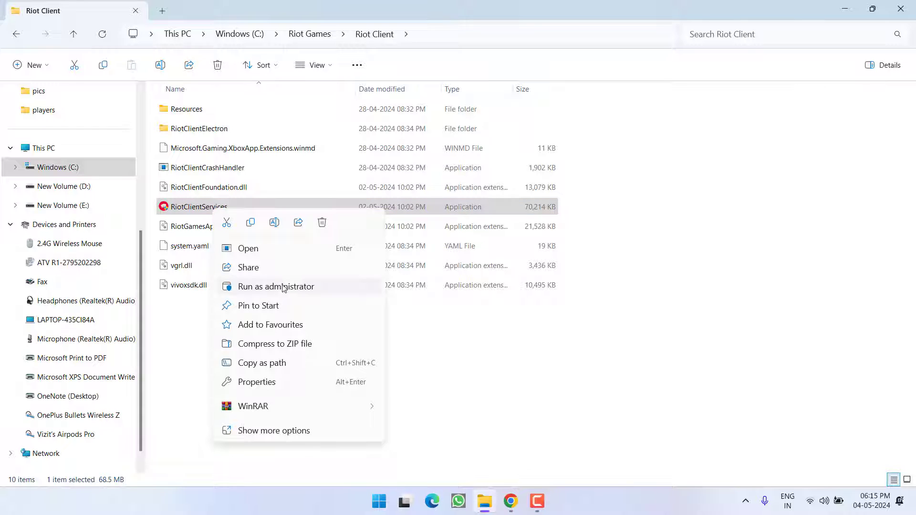
left_click(299, 286)
left_click(417, 376)
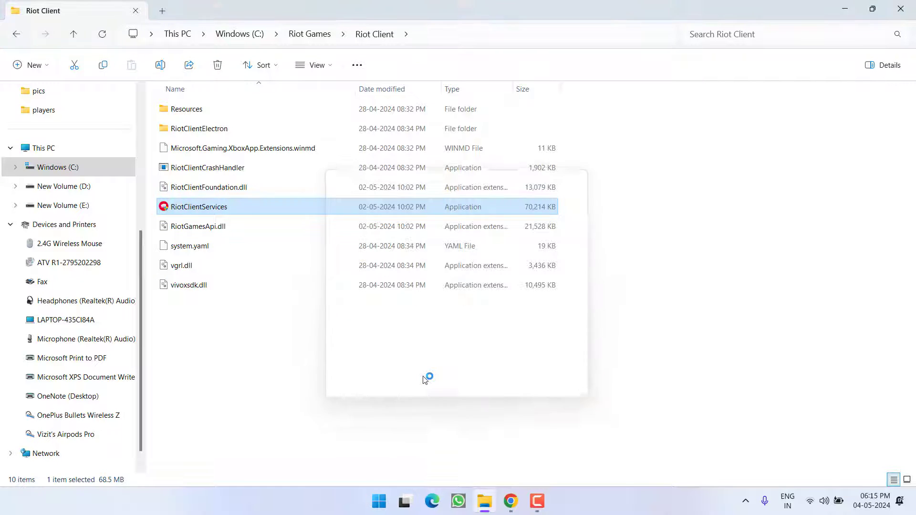
left_click(901, 9)
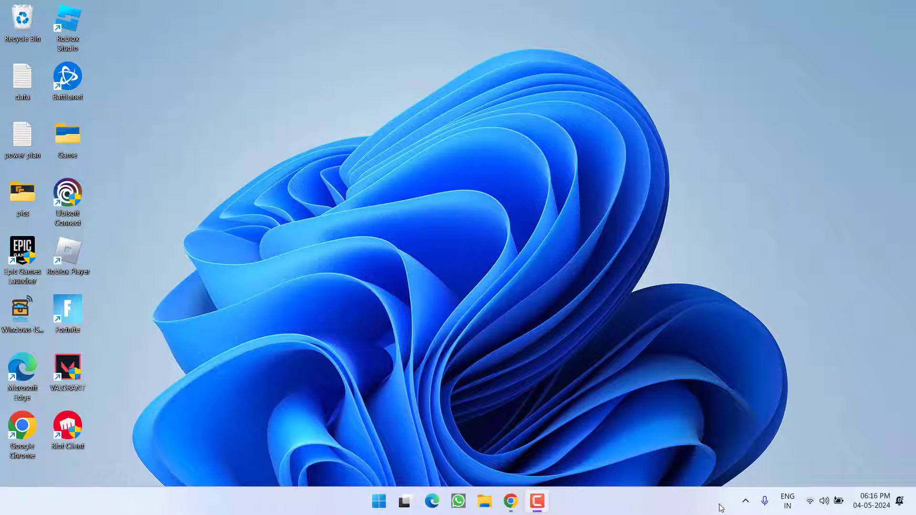
Step: Open Riot Client Settings from its tray icon, review the VALORANT settings, and close them
left_click(74, 423)
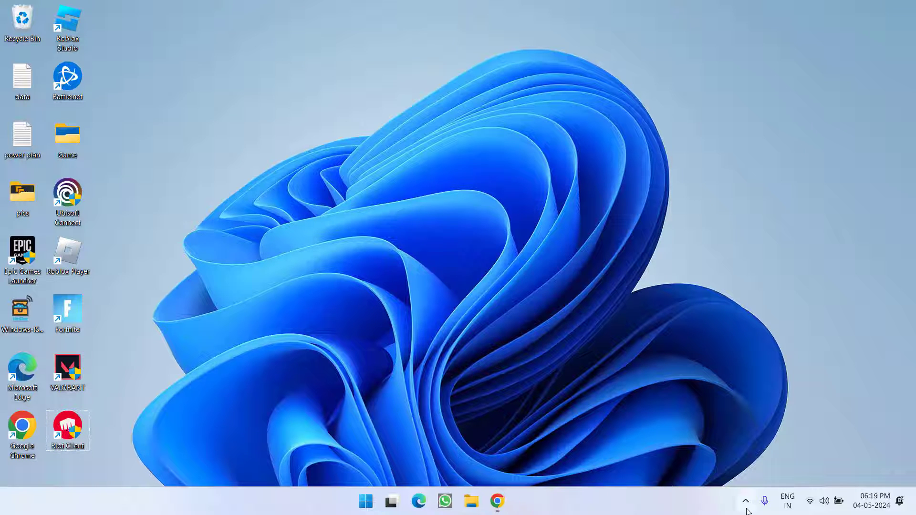
left_click(747, 507)
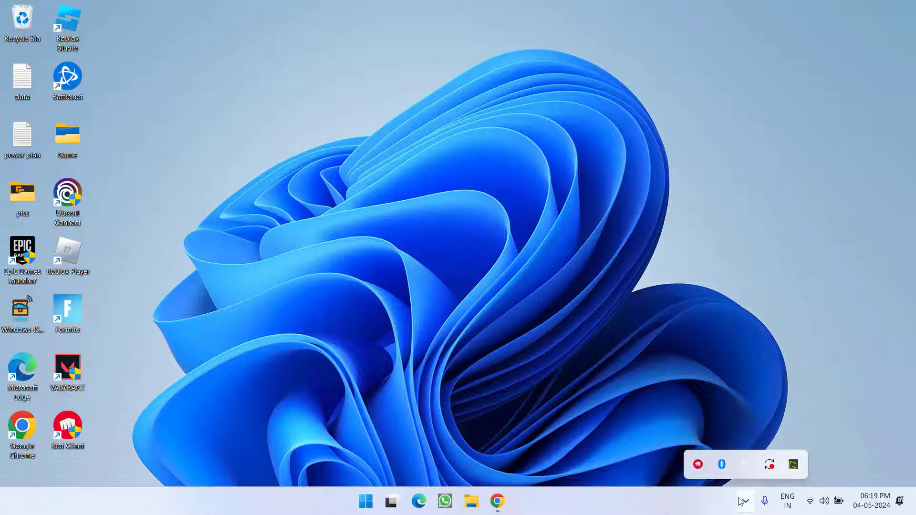
right_click(697, 467)
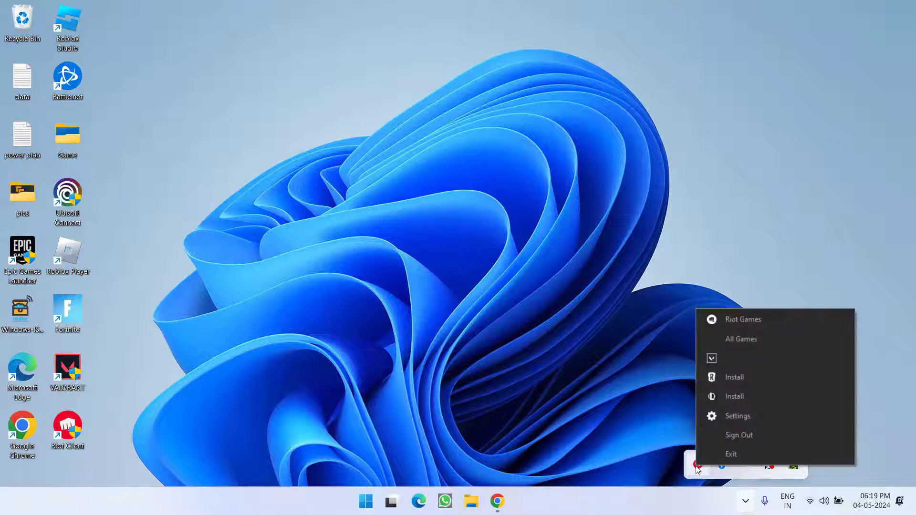
left_click(745, 416)
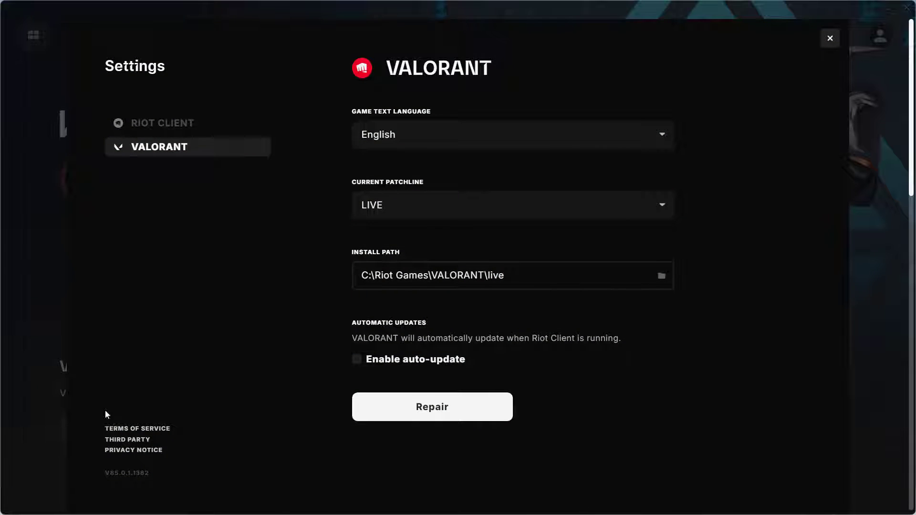
left_click(824, 45)
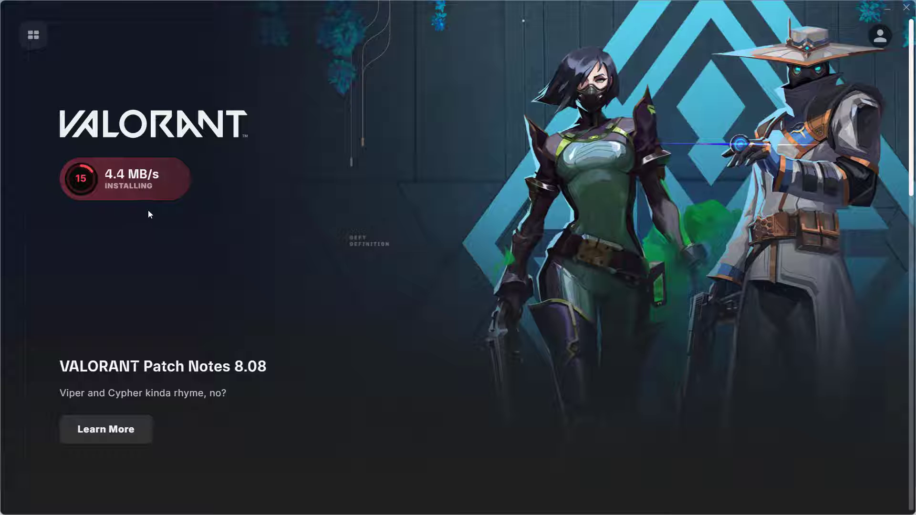
Step: Minimize the Riot Client window while VALORANT keeps installing
left_click(892, 8)
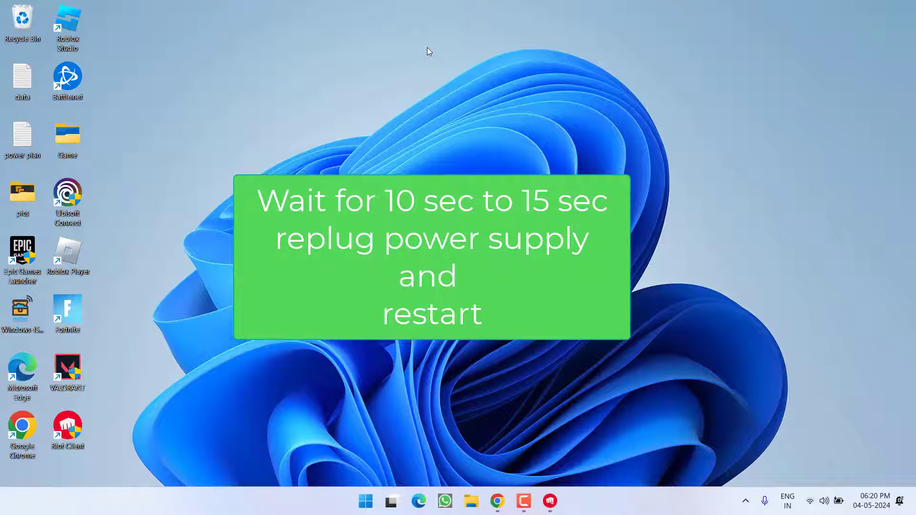
left_click(70, 448)
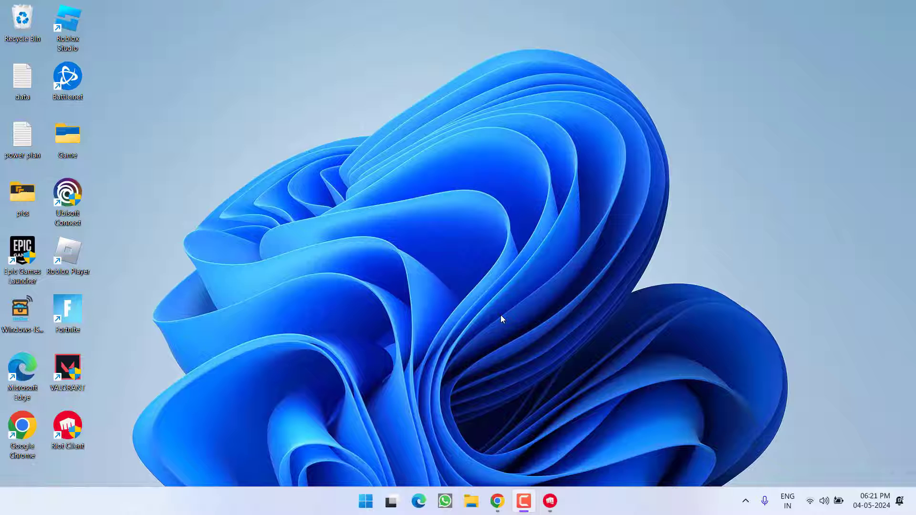
Step: Open an administrator Command Prompt and run netsh int ip reset
key("super")
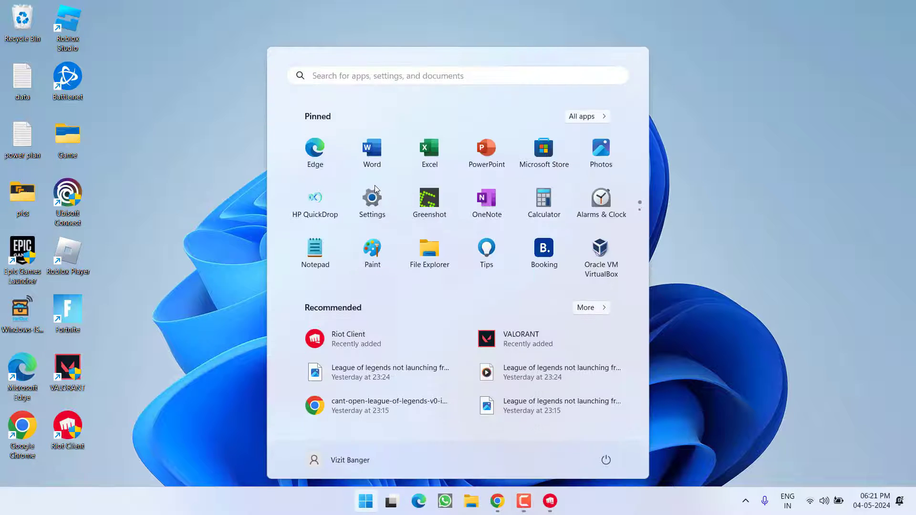
type("cmd")
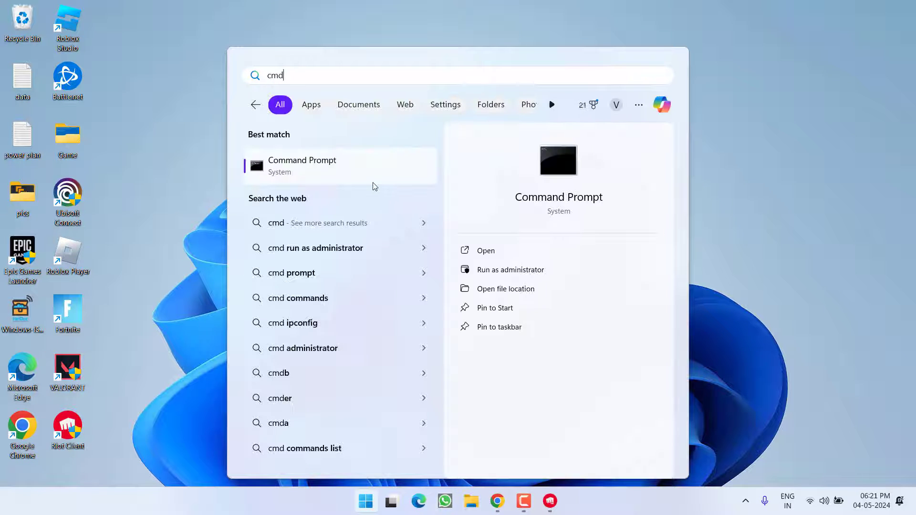
left_click(510, 273)
left_click(363, 346)
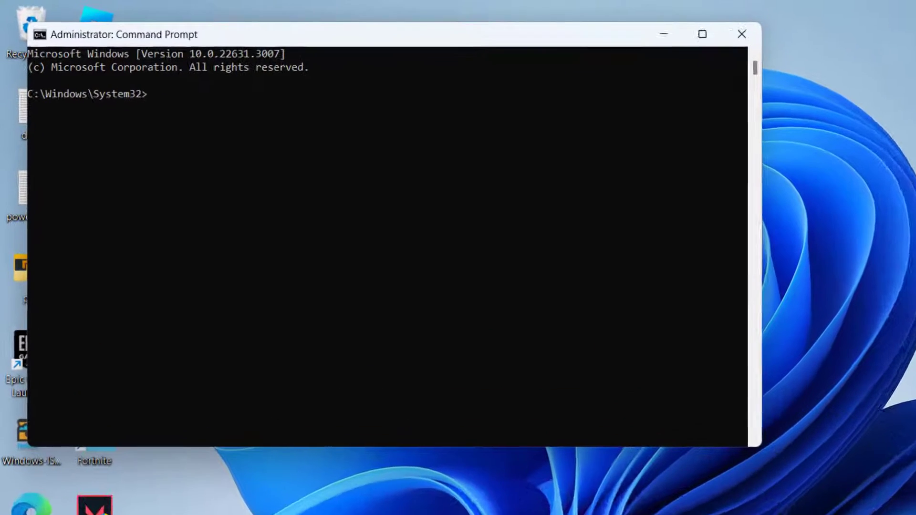
type("netsh")
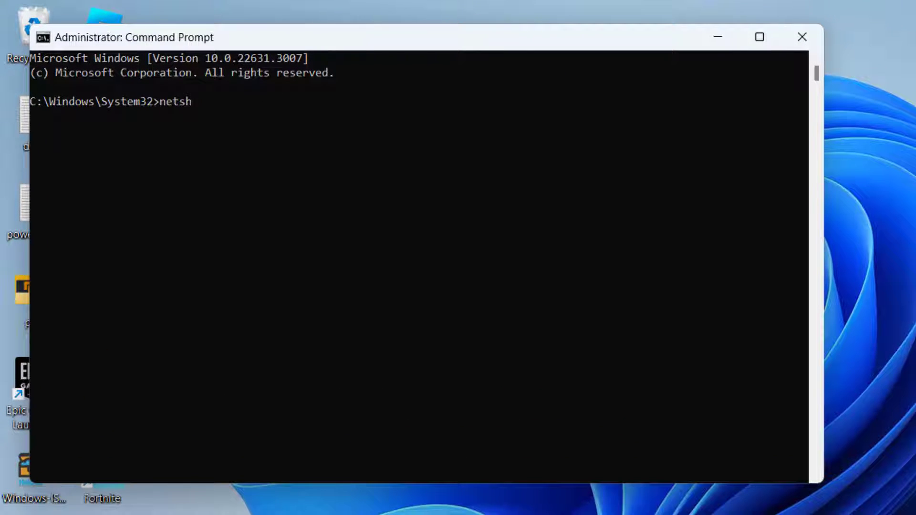
type(" int ip reset")
key("Return")
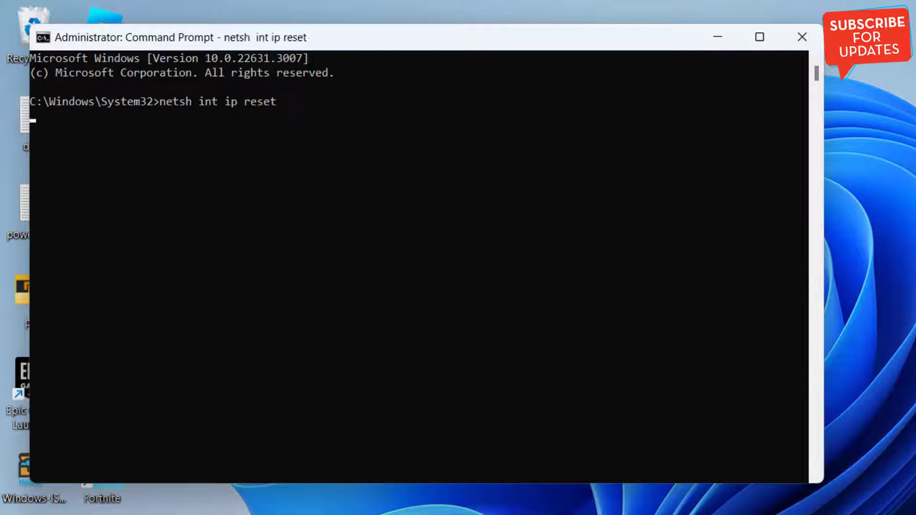
Step: Run netsh winsock reset and ipconfig /flushdns, then close the console
type("netsh")
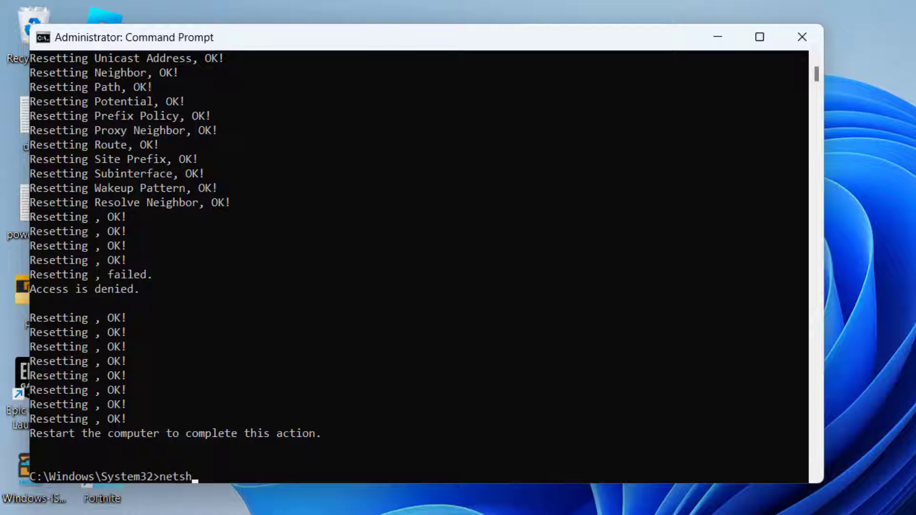
type(" winsock reset")
key("Return")
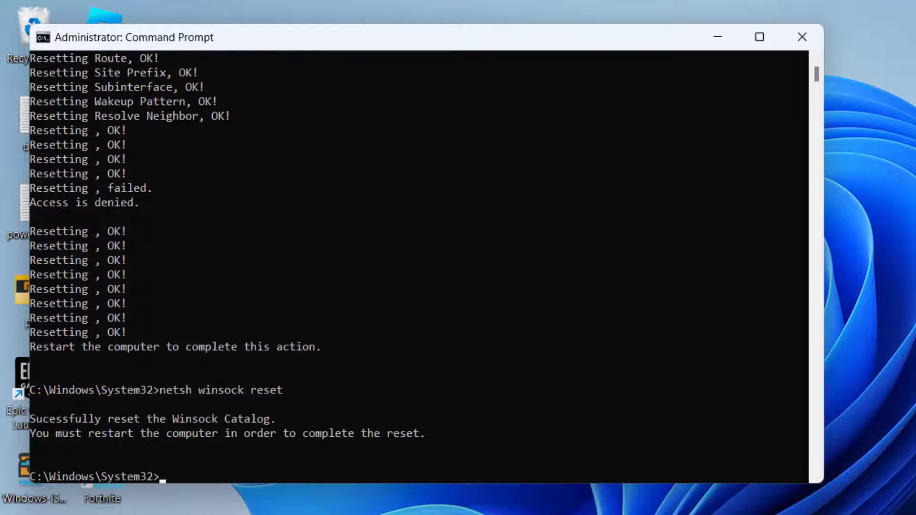
type("ipconfig /flsh")
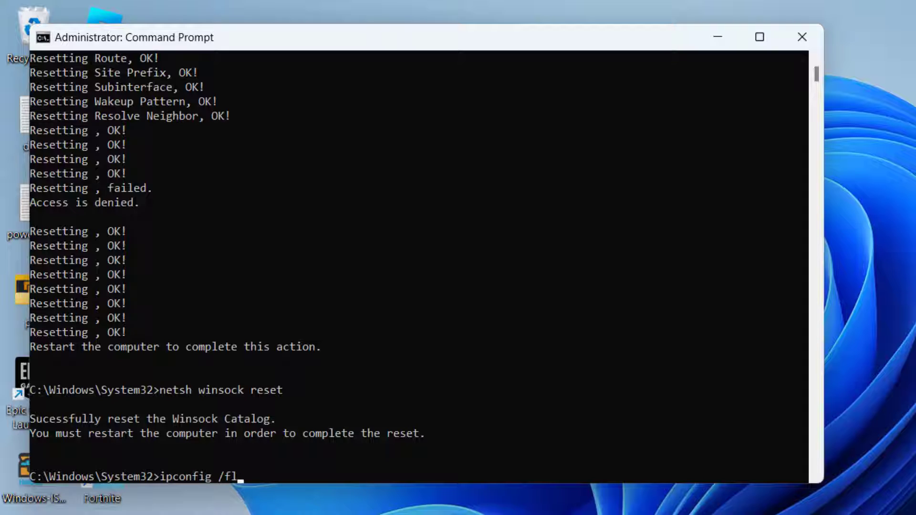
key("BackSpace")
key("BackSpace")
type("ushdns")
key("Return")
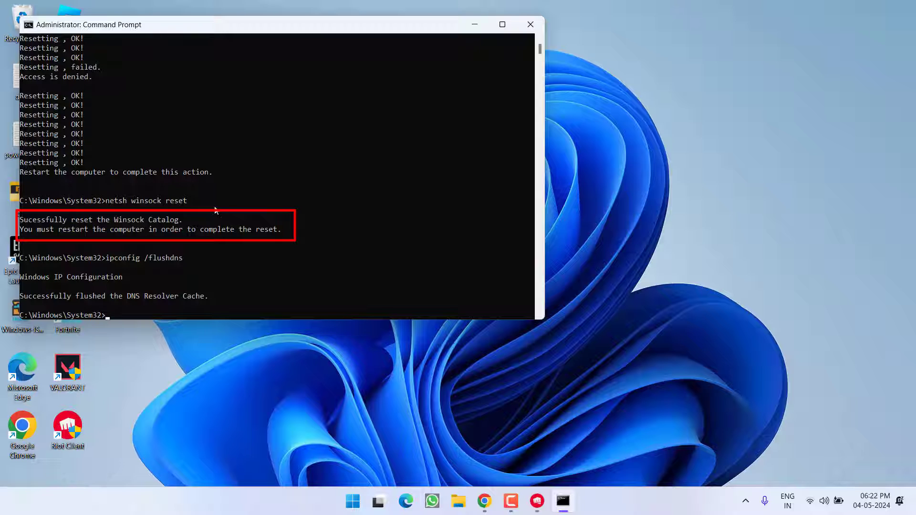
left_click(534, 21)
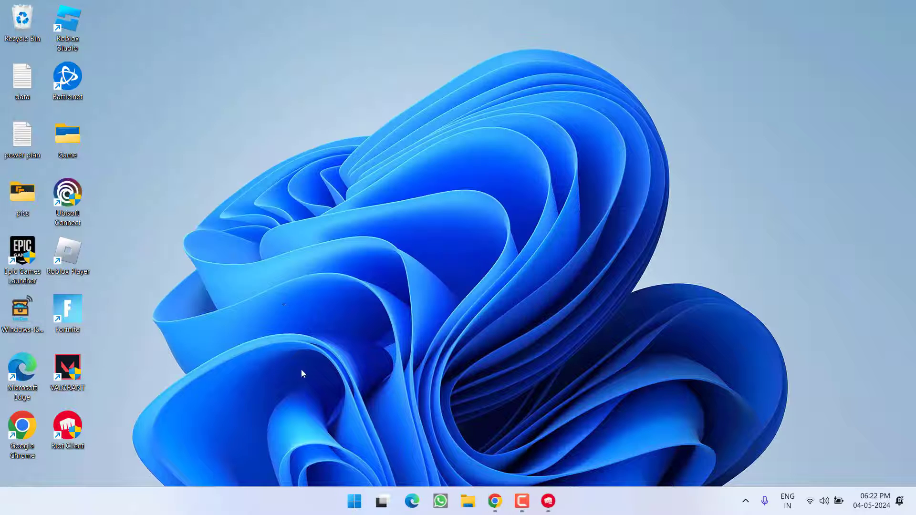
left_click(70, 424)
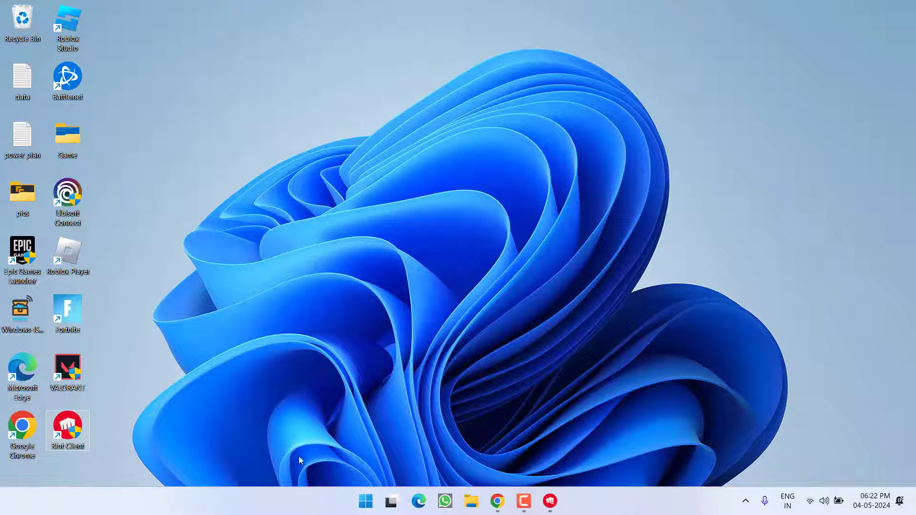
Step: Search for cmd and launch Command Prompt as administrator, approving the UAC prompt
left_click(366, 501)
type("cmd")
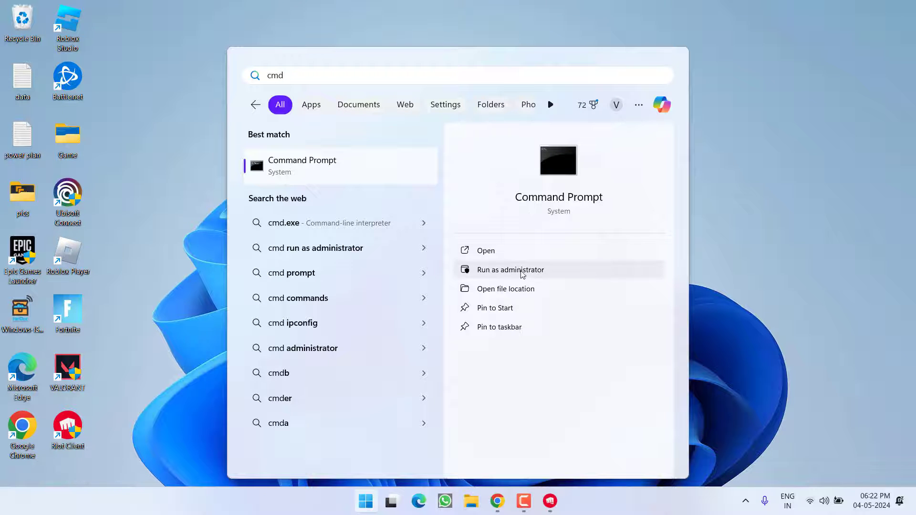
left_click(513, 270)
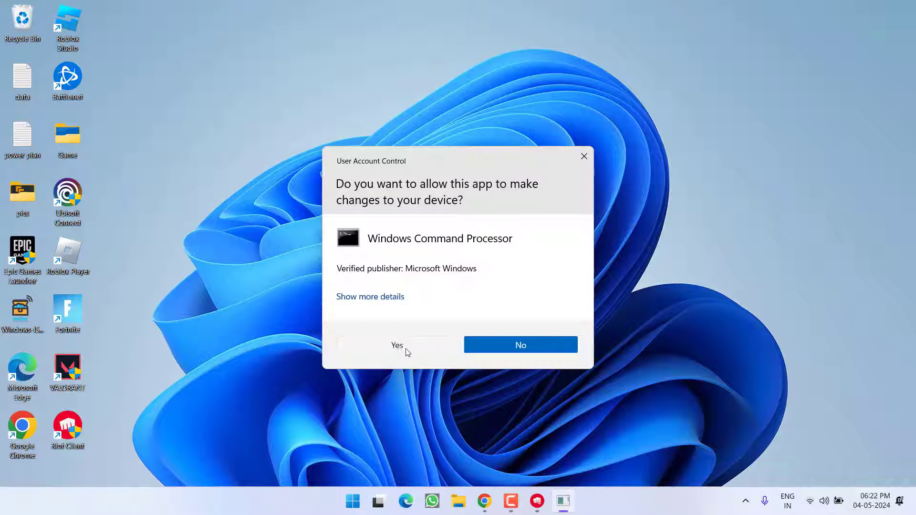
left_click(406, 349)
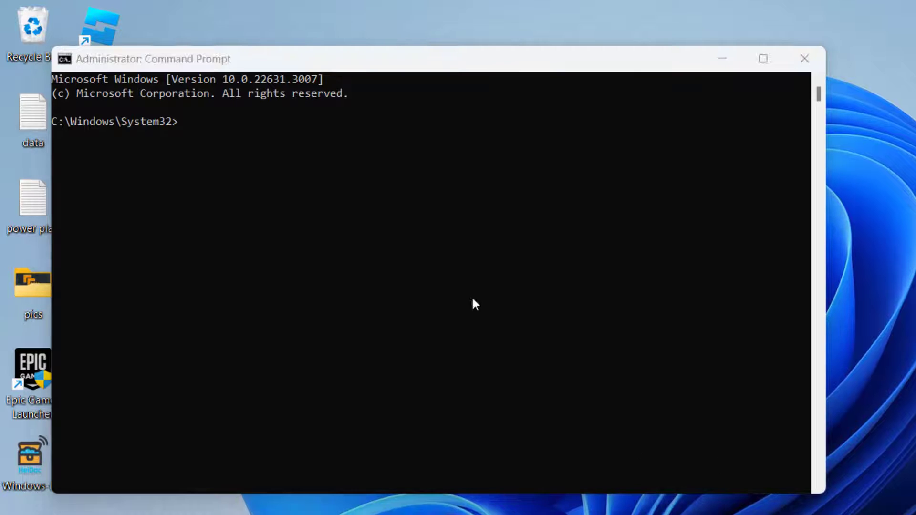
Step: Run tasklist to list all running processes
left_click(266, 125)
type("tasklist")
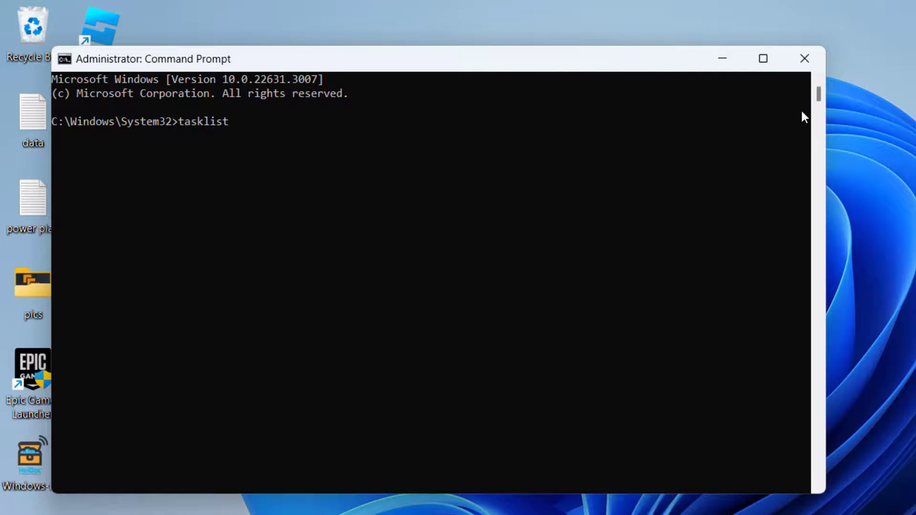
key("Return")
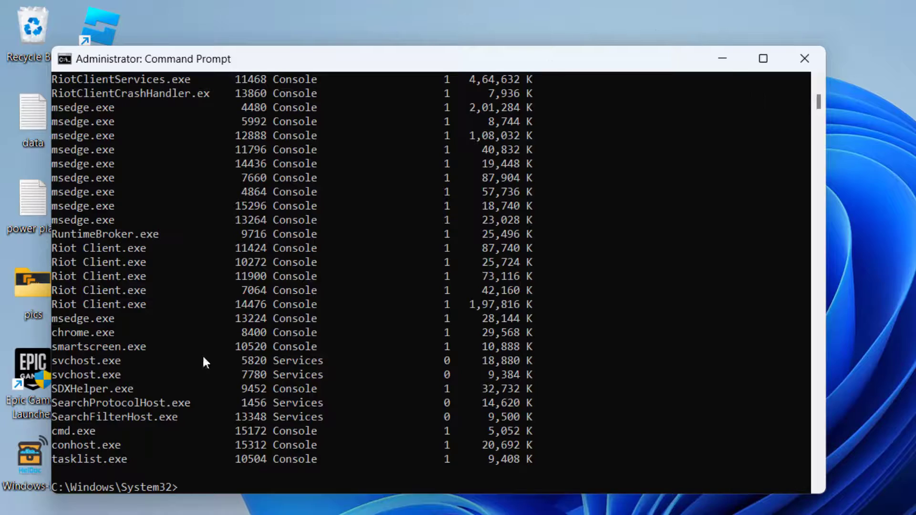
scroll(204, 363, "up", 20)
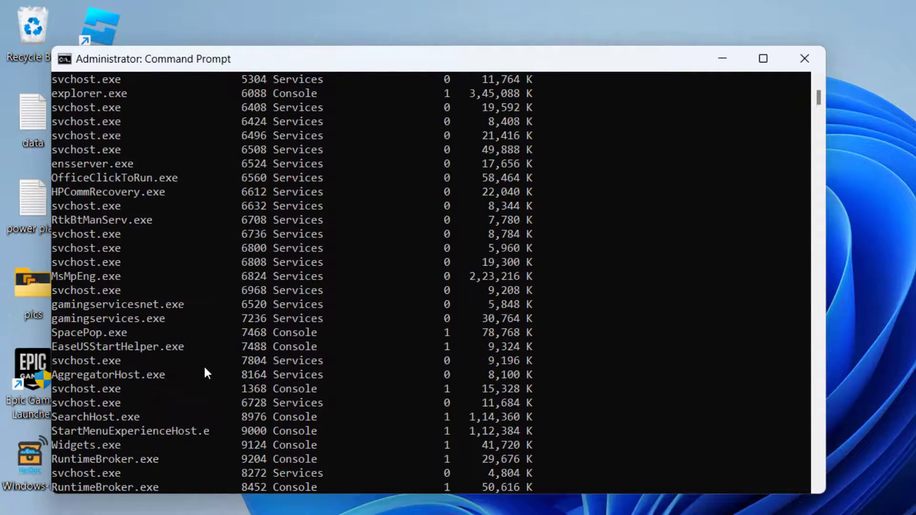
scroll(205, 372, "up", 20)
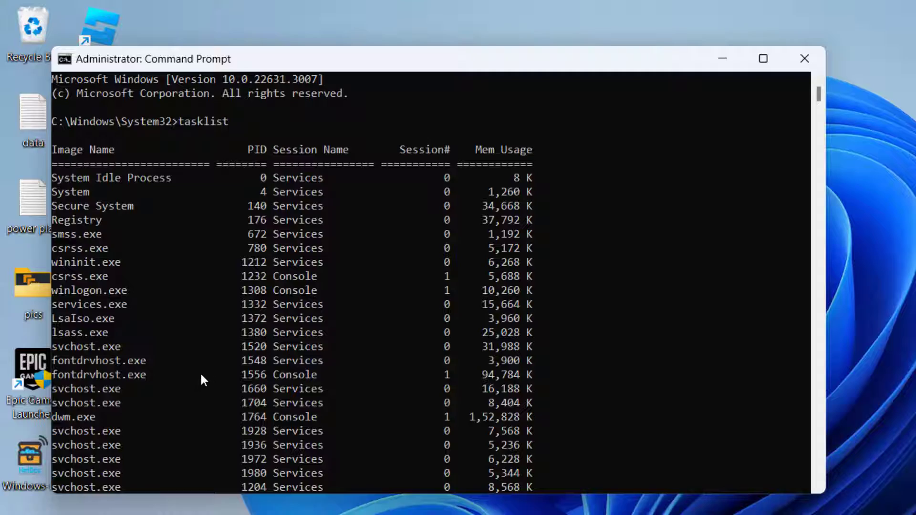
Step: Locate RiotClientServices.exe (PID 11468) and RiotClientCrashHandler (PID 13860) in the output
scroll(270, 317, "down", 20)
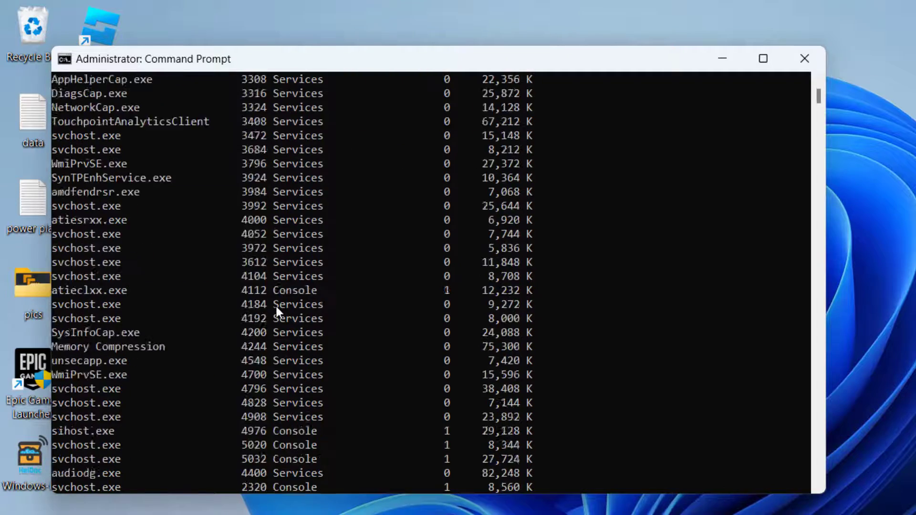
scroll(277, 301, "down", 20)
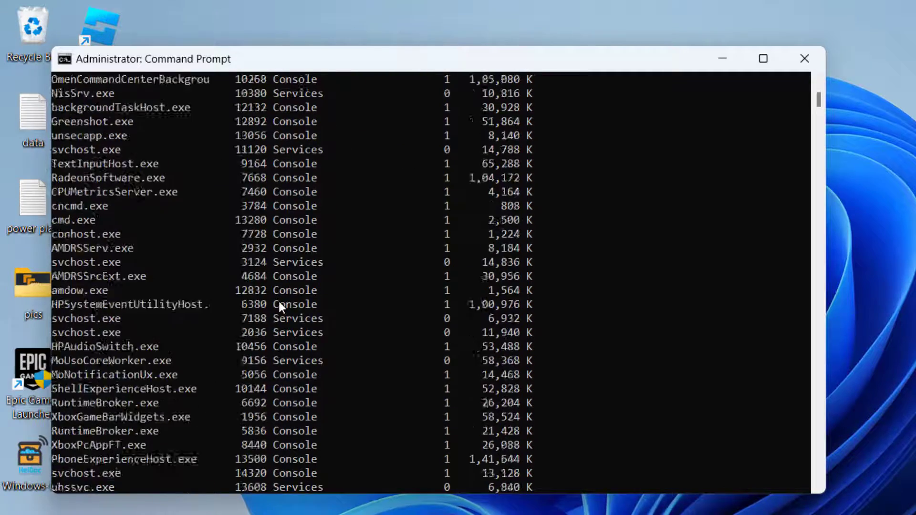
scroll(279, 302, "down", 8)
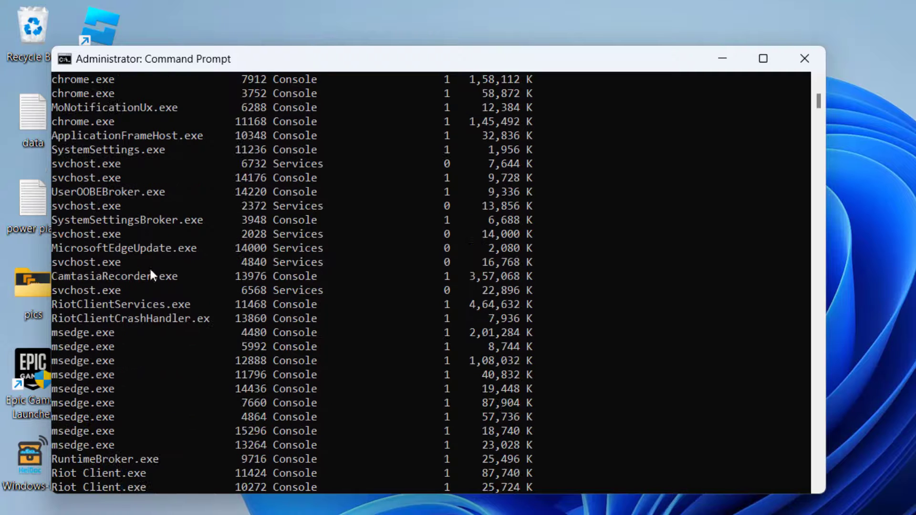
left_click(137, 304)
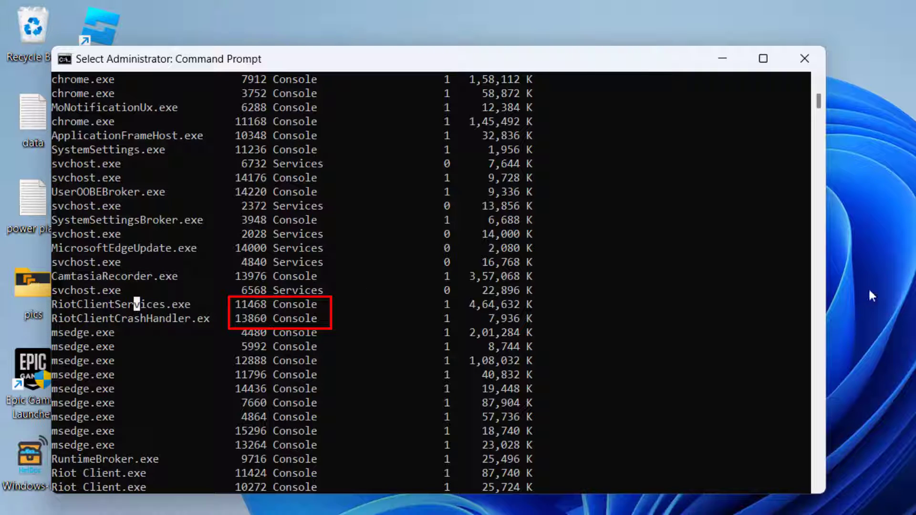
left_click_drag(821, 103, 823, 67)
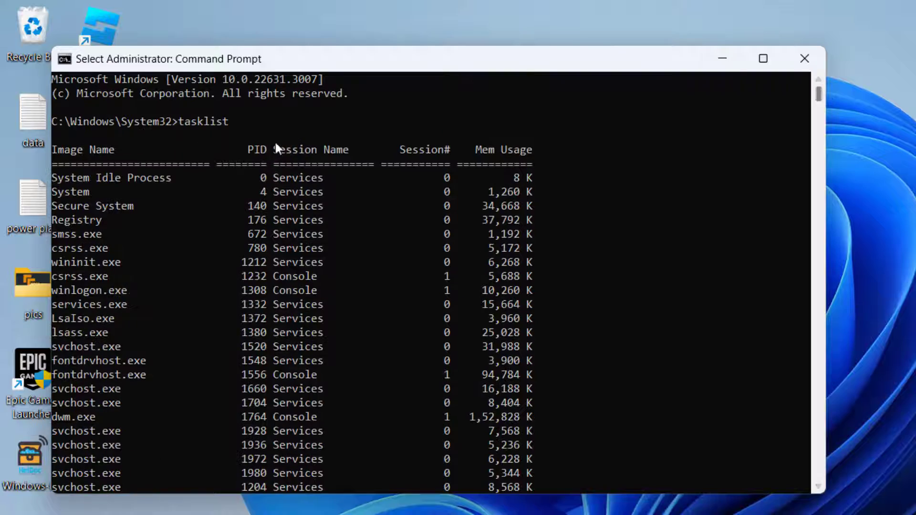
scroll(245, 165, "down", 20)
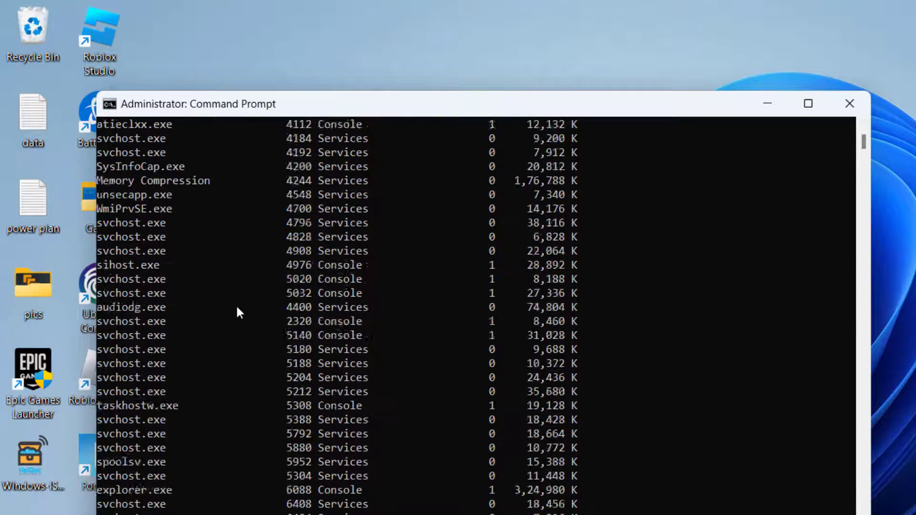
scroll(237, 345, "down", 15)
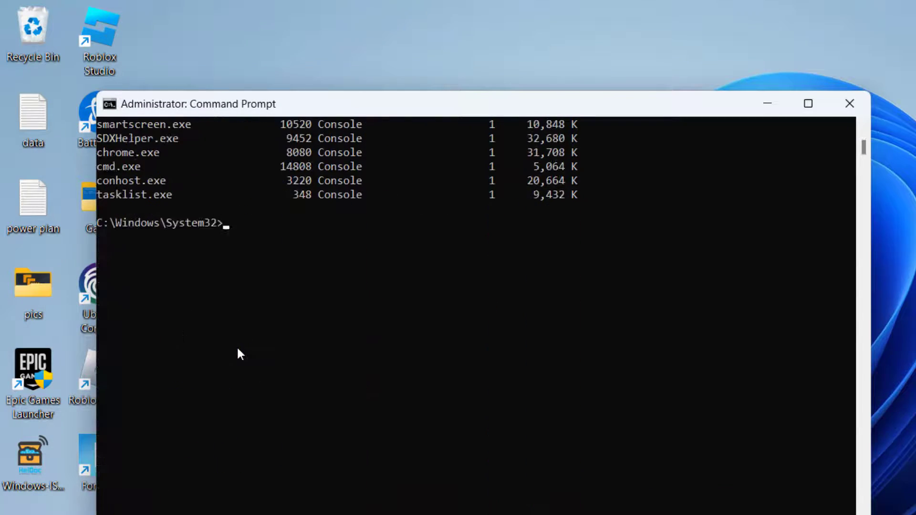
scroll(237, 346, "up", 1)
Step: Force-end PIDs 11468 and 13868 with taskkill /f /pid, then close Command Prompt
type("taskkill")
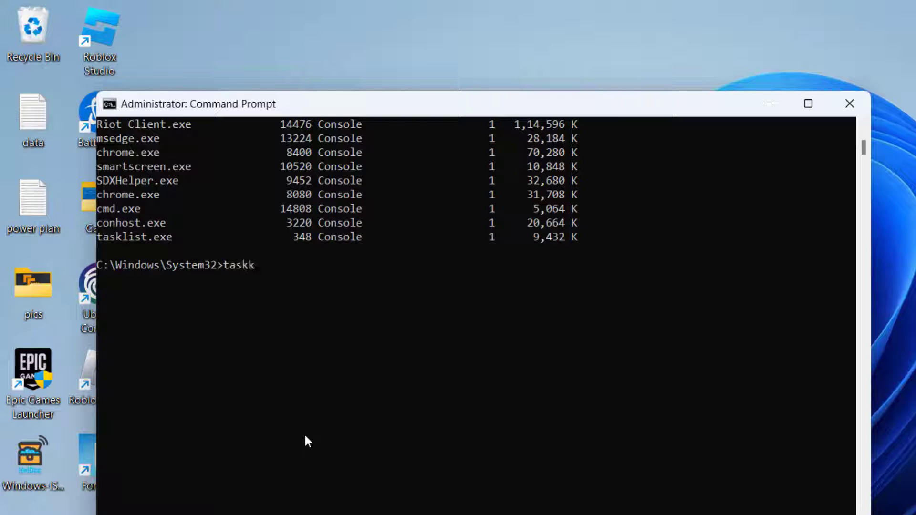
type(" /f /pid")
type(" 114")
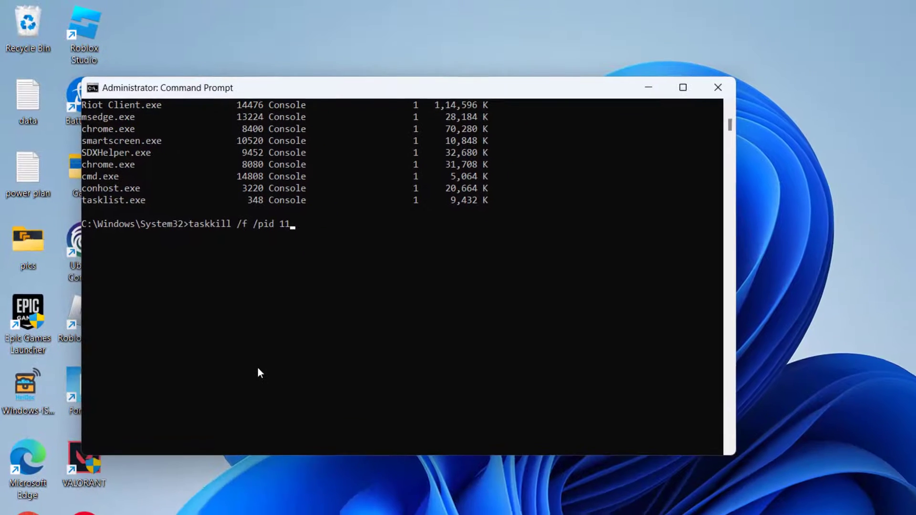
type("68")
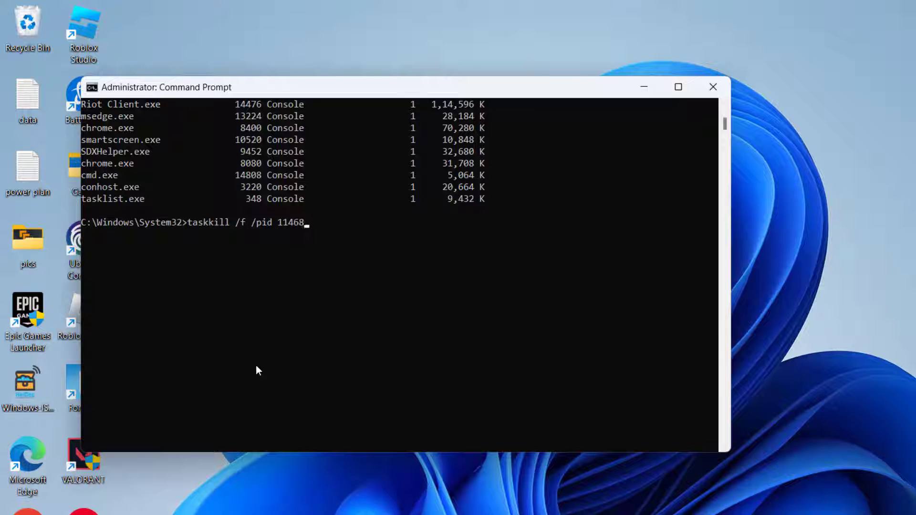
key("Return")
type("t")
type("ask")
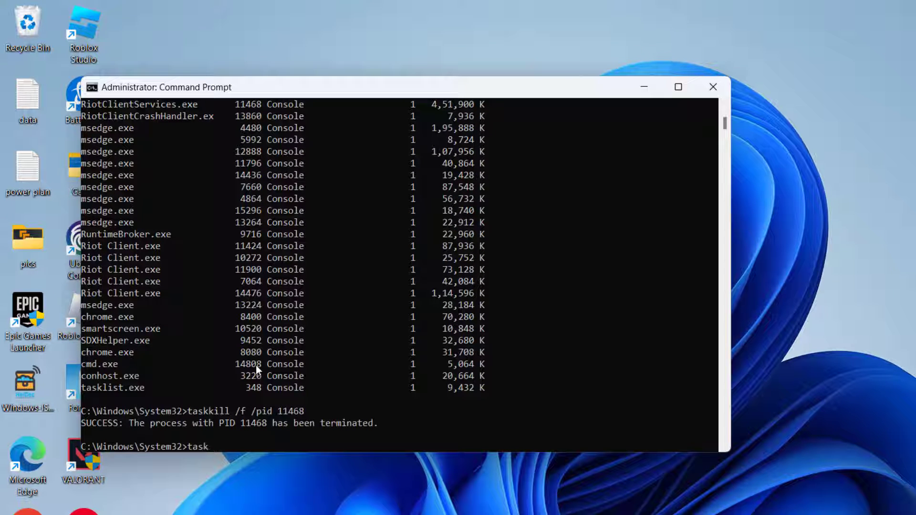
type("kill /f /pid 13868")
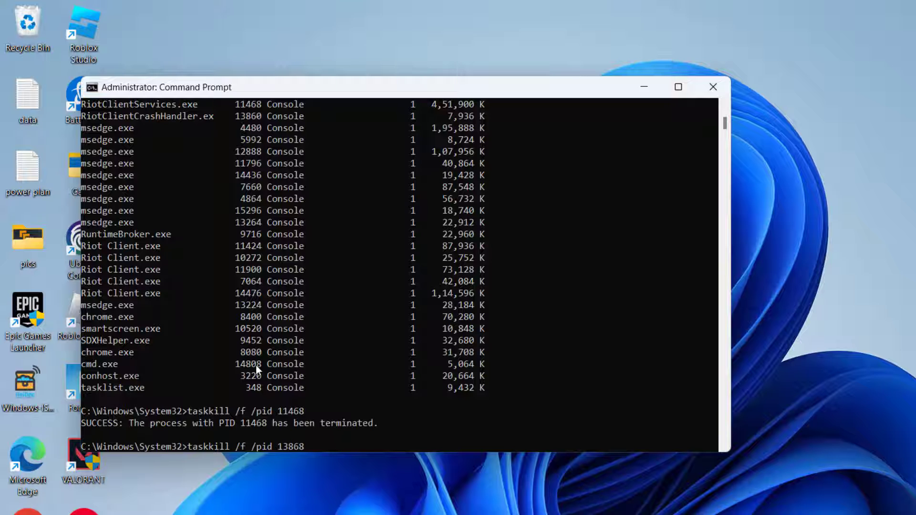
key("Return")
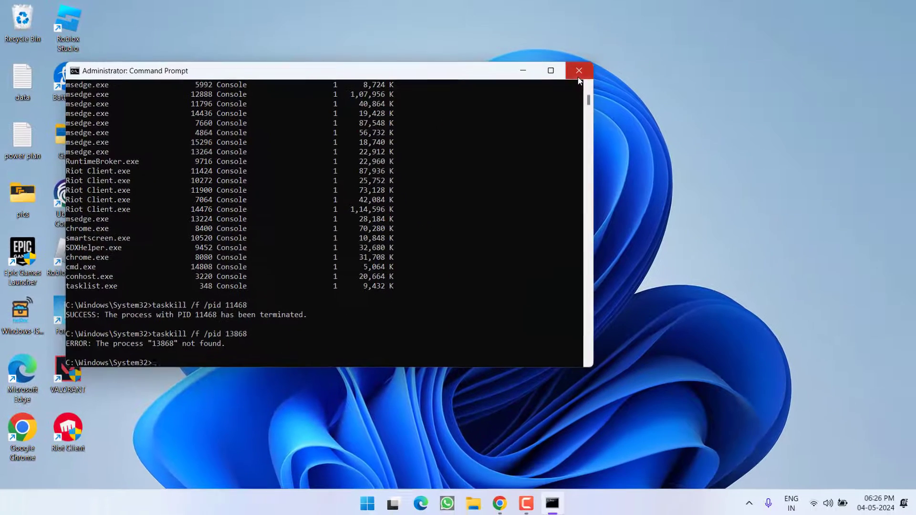
left_click(670, 82)
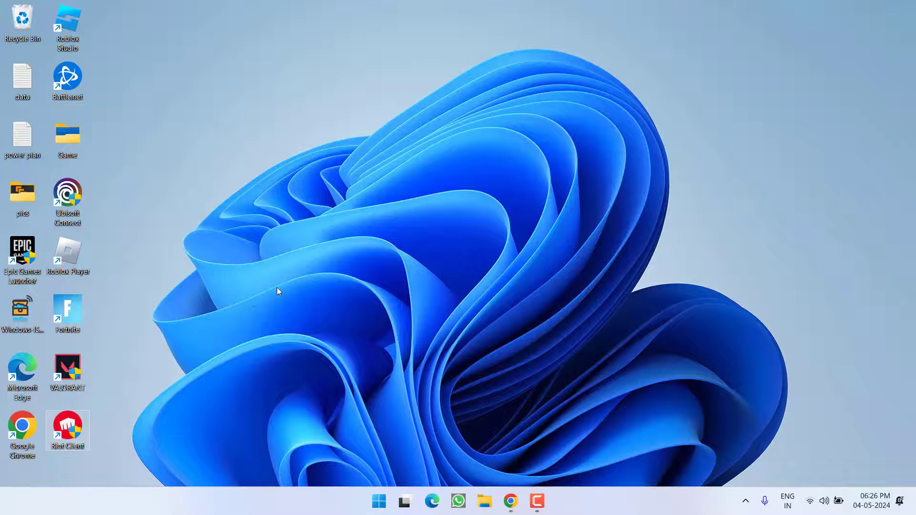
Step: Browse to C:\Riot Games\Riot Client and run RiotClientServices as administrator, approving the prompt
key("super+e")
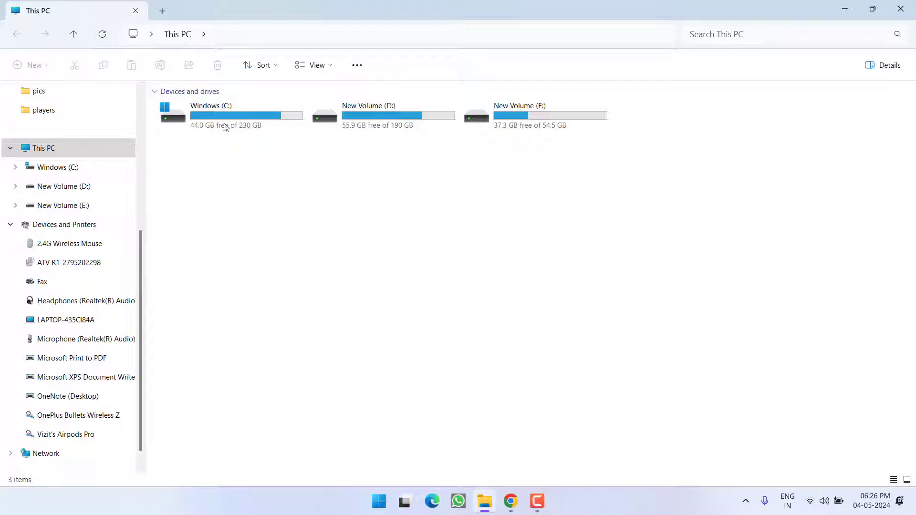
double_click(225, 127)
key("r")
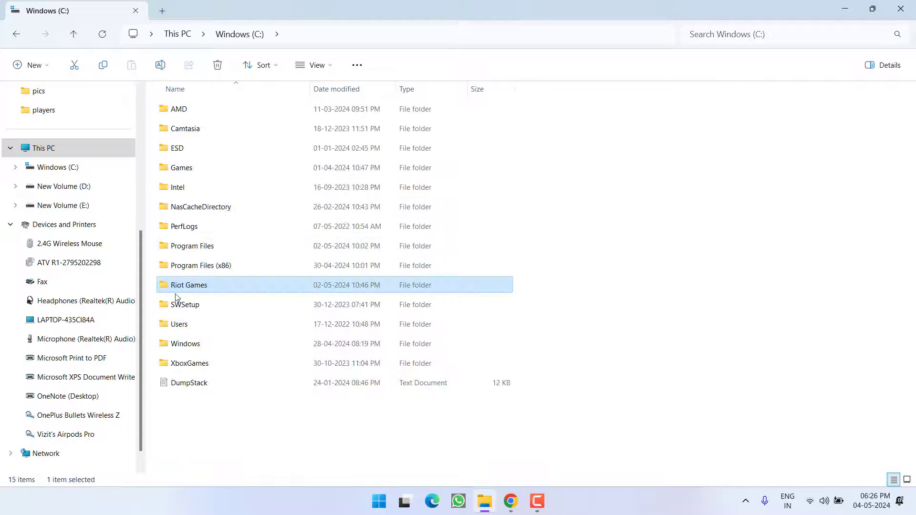
double_click(195, 290)
left_click(187, 108)
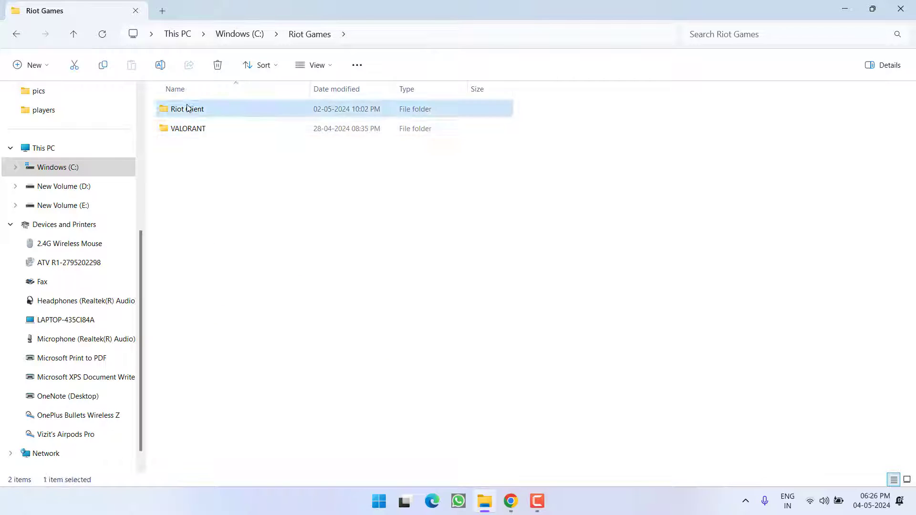
double_click(187, 107)
left_click(191, 208)
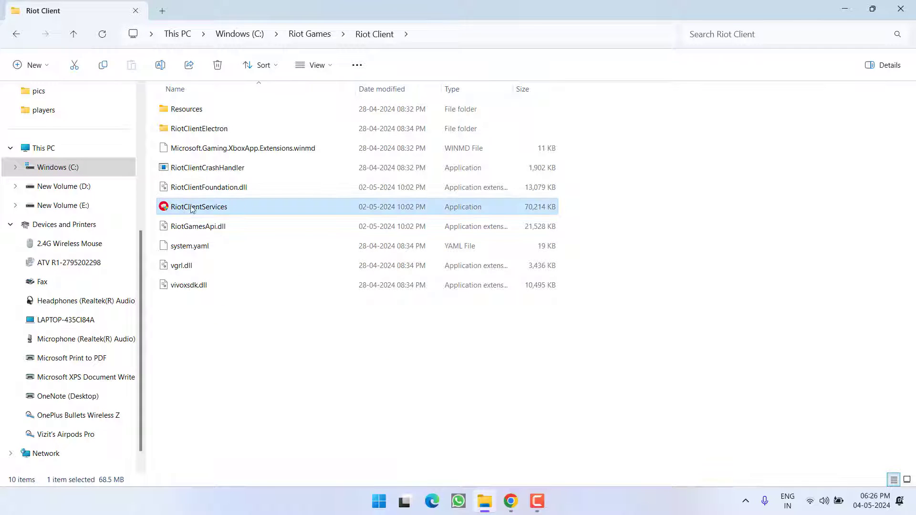
right_click(212, 209)
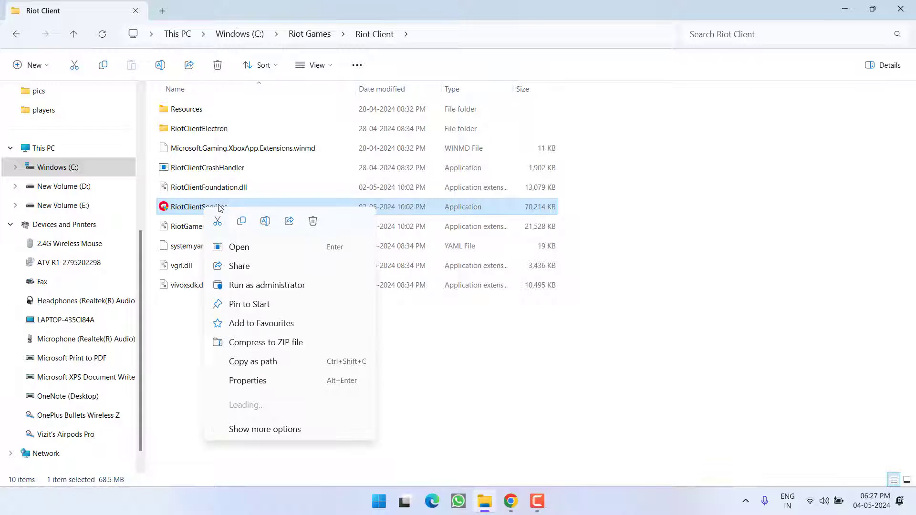
left_click(281, 286)
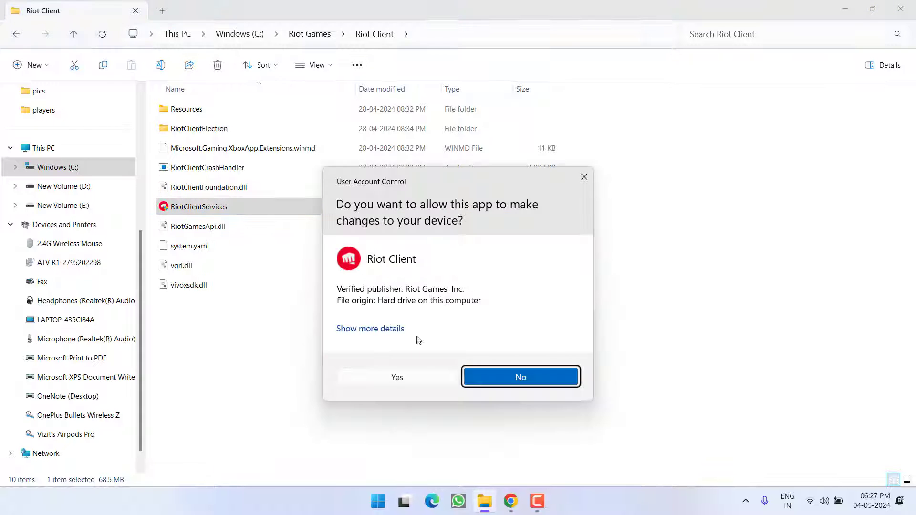
left_click(410, 377)
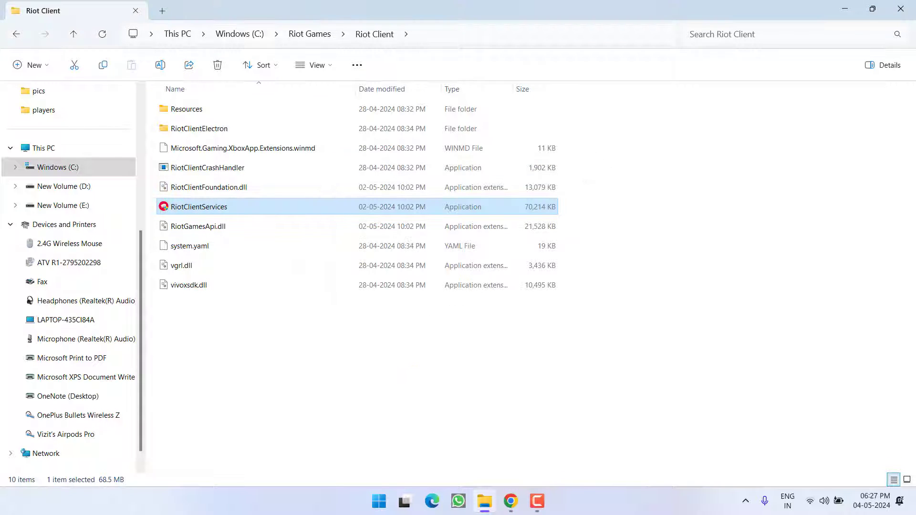
Step: Close File Explorer, then close the Riot Client sign-in window once it appears
left_click(901, 8)
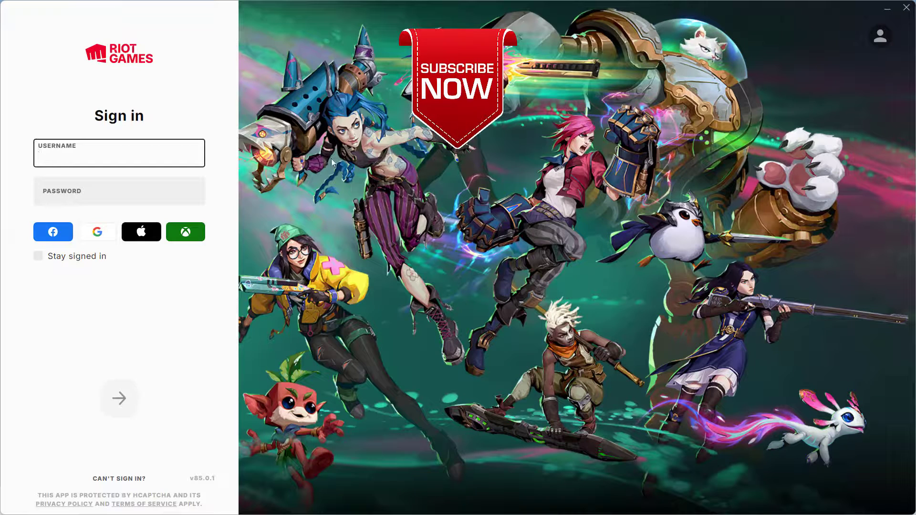
left_click(907, 8)
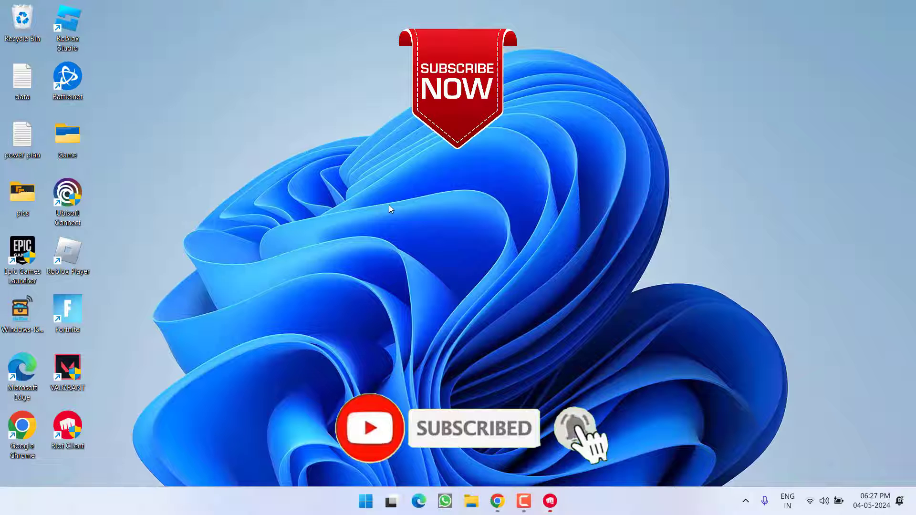